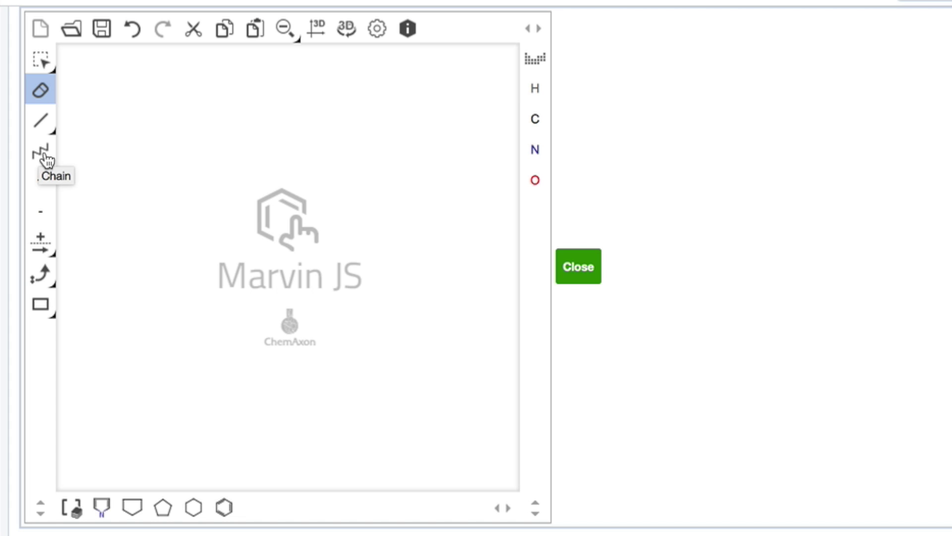
Draw a seven-carbon zigzag heptane chain across the upper part of the canvas with the Chain tool
{"action": "left_click", "coordinate": [43, 153]}
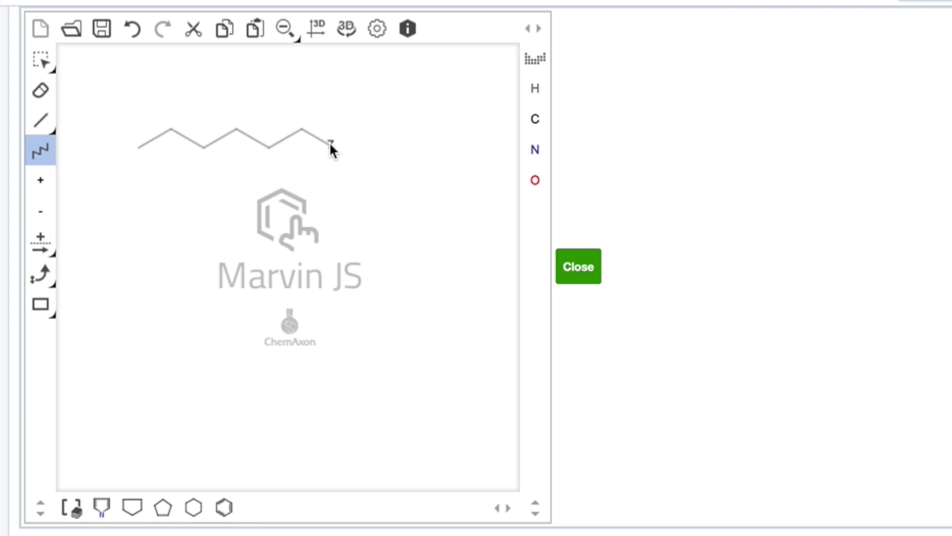
{"action": "left_click_drag", "start_coordinate": [329, 142], "coordinate": [330, 143]}
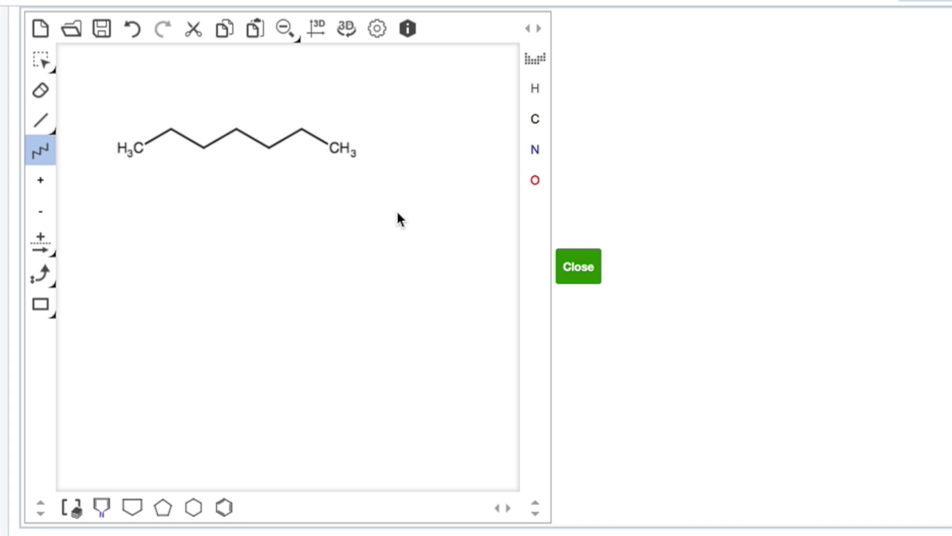
{"action": "left_click", "coordinate": [36, 121]}
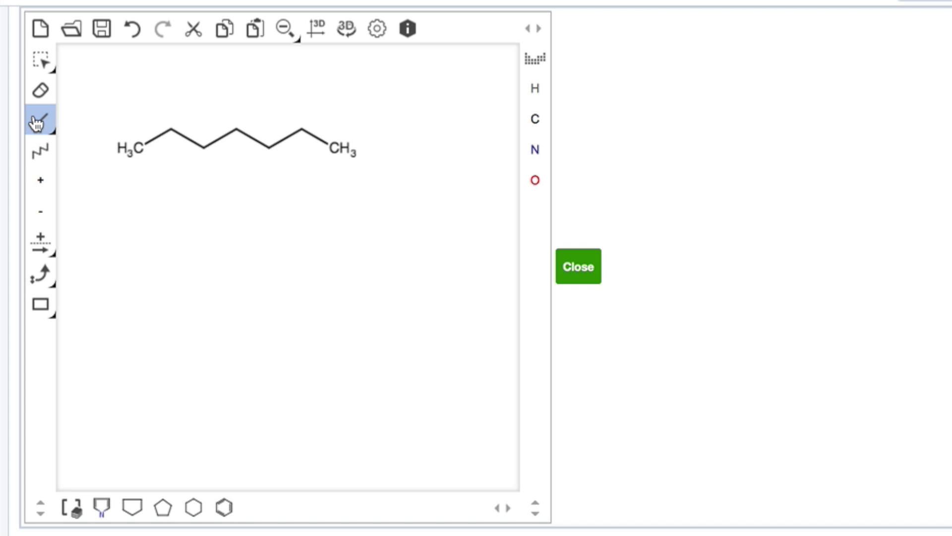
Add a methyl below C3, an upward ethyl on C4 and a downward ethyl on C5
{"action": "left_click", "coordinate": [200, 148]}
{"action": "left_click", "coordinate": [237, 130]}
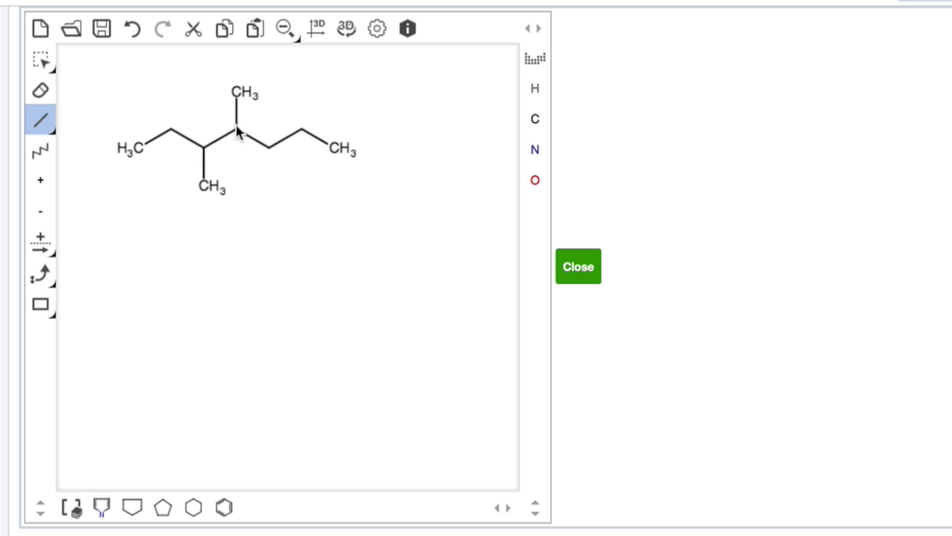
{"action": "left_click", "coordinate": [241, 91]}
{"action": "left_click", "coordinate": [272, 150]}
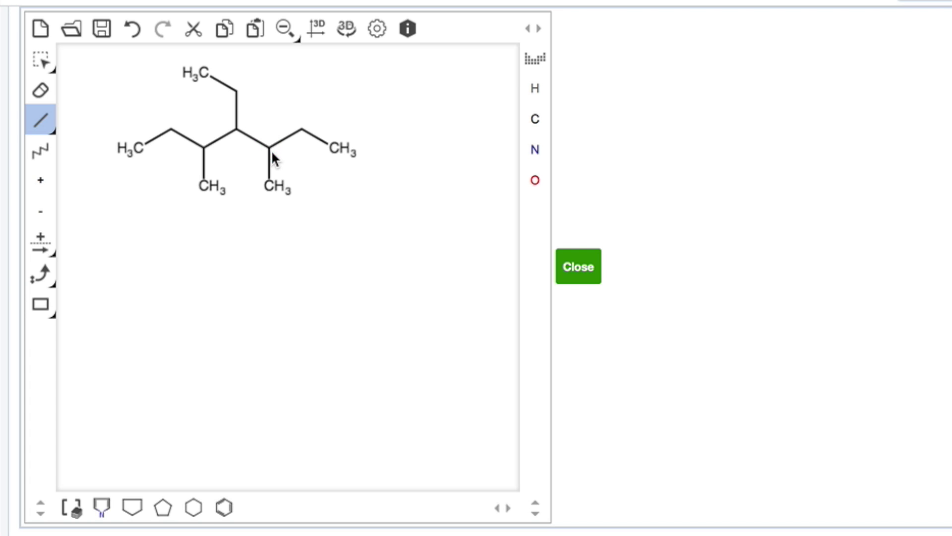
{"action": "left_click", "coordinate": [273, 184]}
Join two branches into a six-membered ring, then undo, redo and undo to reopen it
{"action": "left_click", "coordinate": [238, 203]}
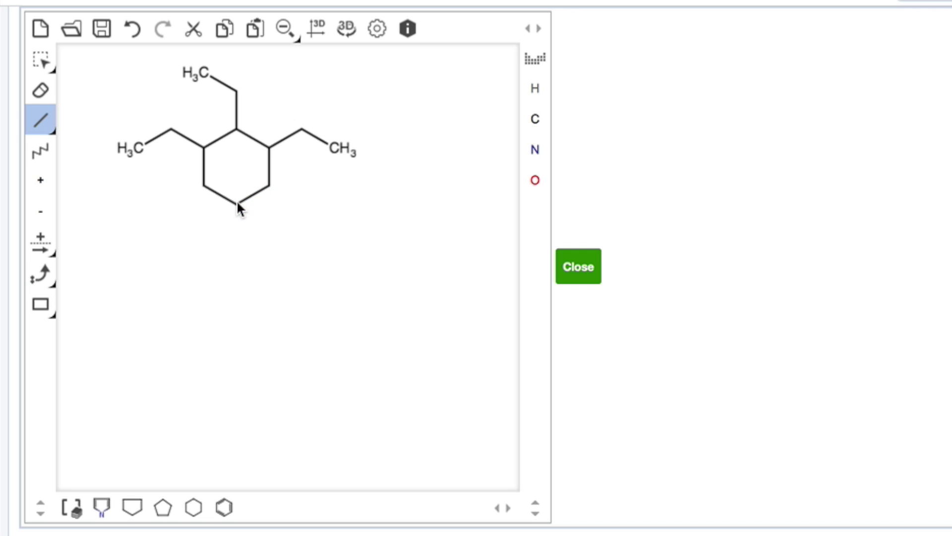
{"action": "left_click", "coordinate": [132, 29]}
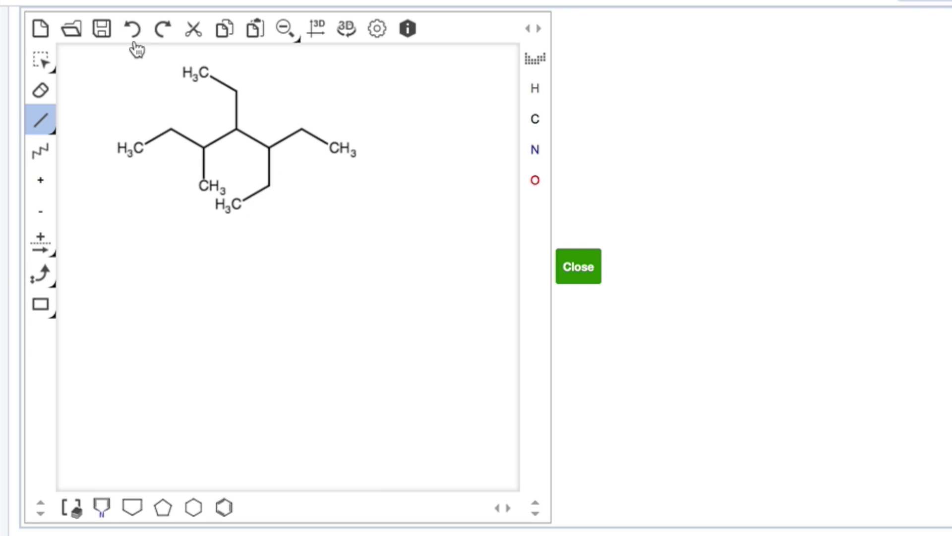
{"action": "left_click", "coordinate": [232, 198]}
{"action": "left_click", "coordinate": [133, 31]}
Lengthen the lower C5 branch downward and turn the leftmost bond into a double bond
{"action": "left_click_drag", "start_coordinate": [234, 263], "coordinate": [234, 263]}
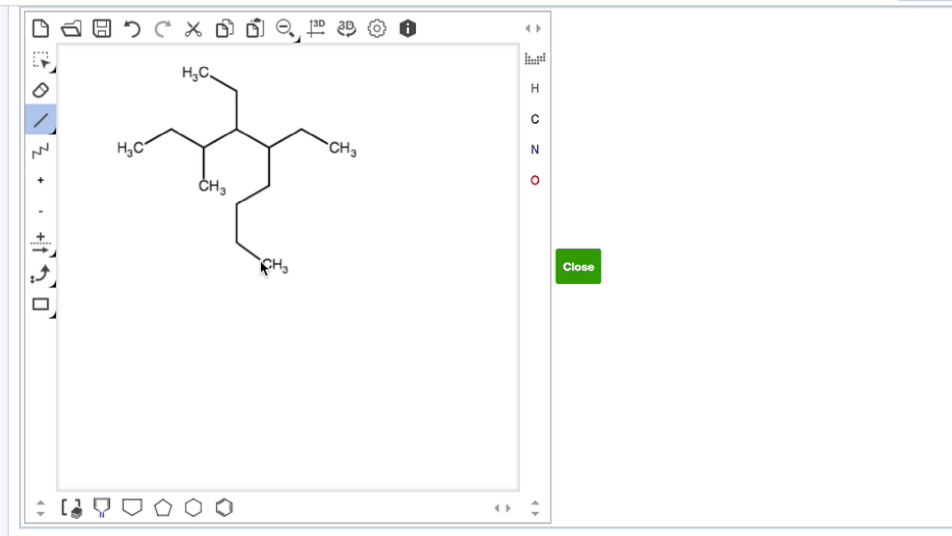
{"action": "left_click", "coordinate": [263, 307]}
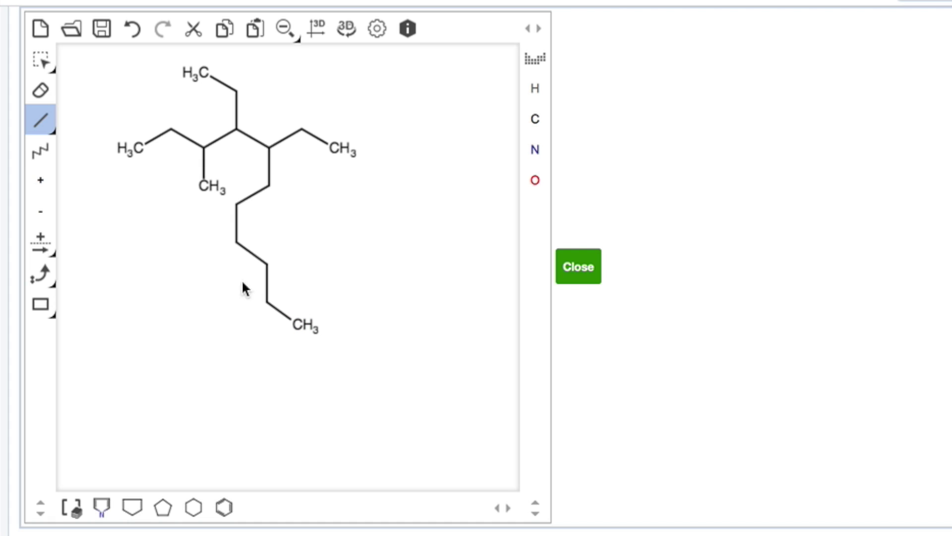
{"action": "left_click", "coordinate": [156, 139]}
Attach a triple bond to the right-hand CH3 so the chain ends in a terminal C≡CH
{"action": "left_click", "coordinate": [46, 131]}
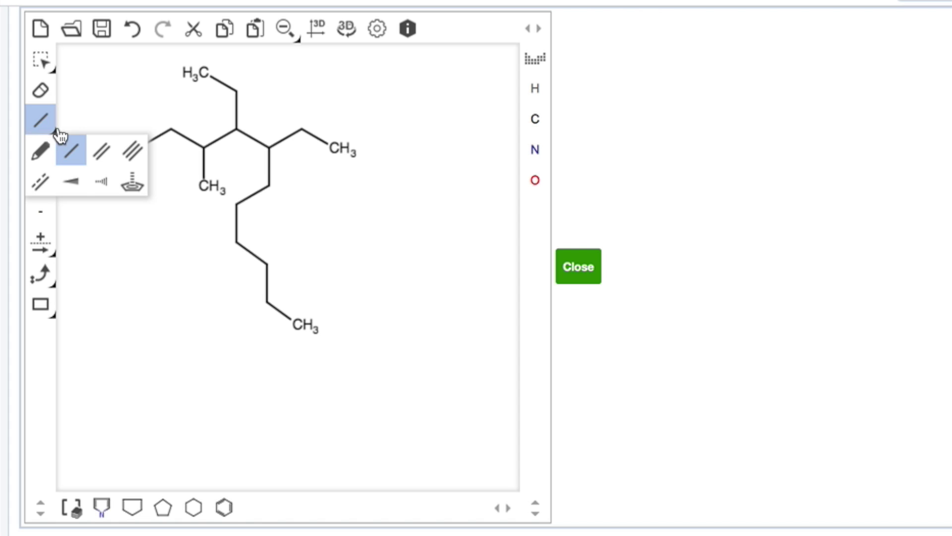
{"action": "left_click", "coordinate": [138, 150]}
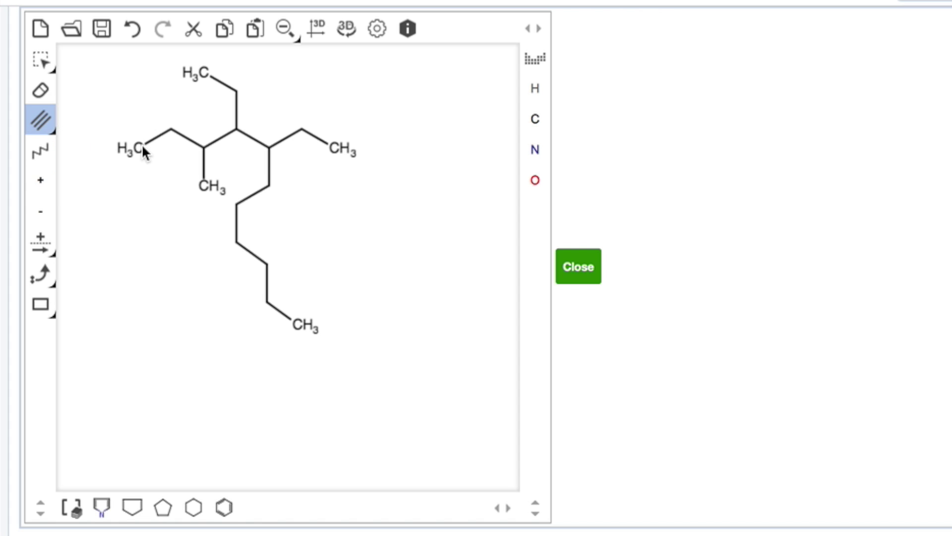
{"action": "left_click", "coordinate": [331, 145]}
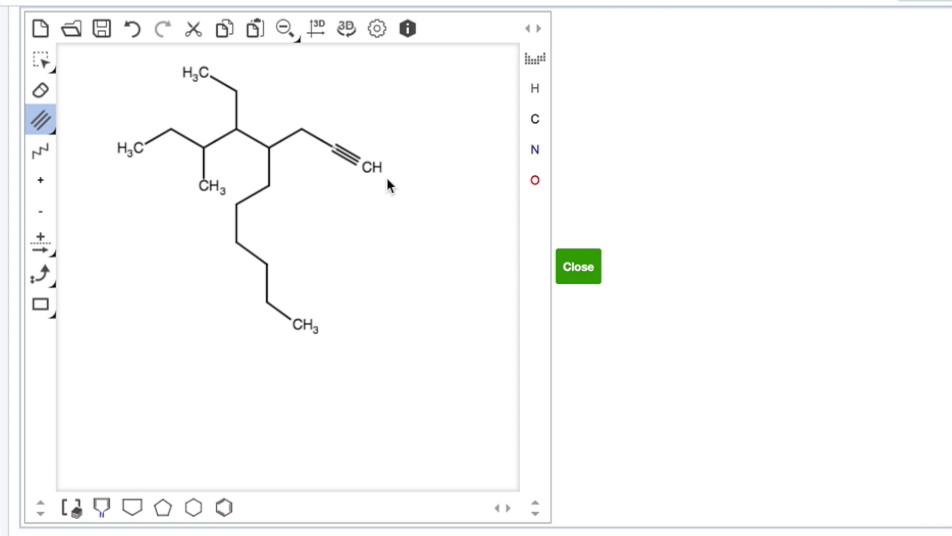
{"action": "left_click", "coordinate": [49, 130]}
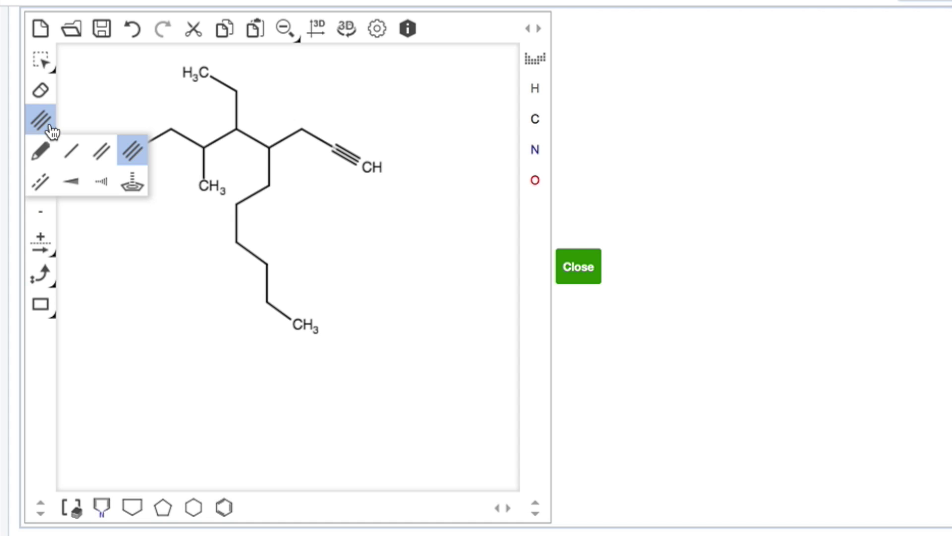
Add three wedge methyls: below the leftmost carbon and on two lower-branch carbons
{"action": "left_click", "coordinate": [71, 180]}
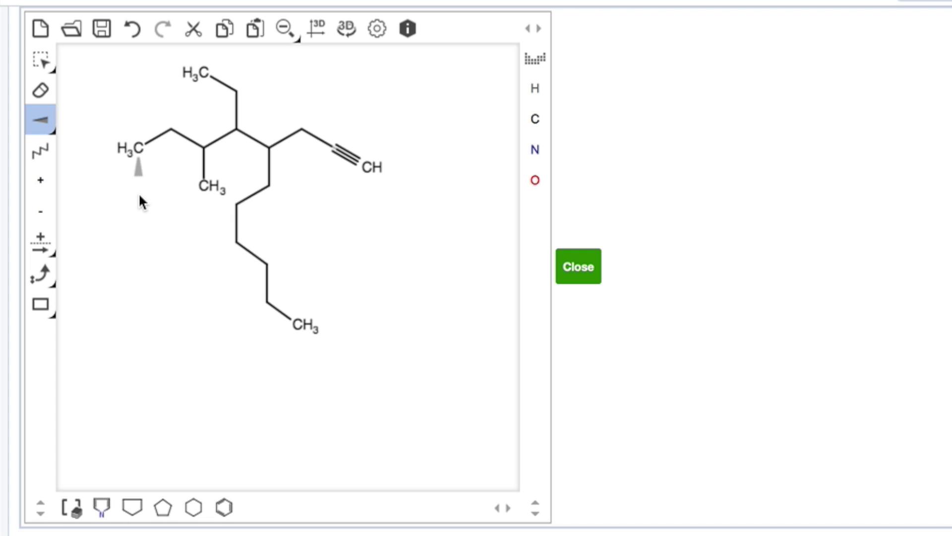
{"action": "left_click_drag", "start_coordinate": [142, 149], "coordinate": [140, 189]}
{"action": "left_click_drag", "start_coordinate": [237, 242], "coordinate": [207, 252]}
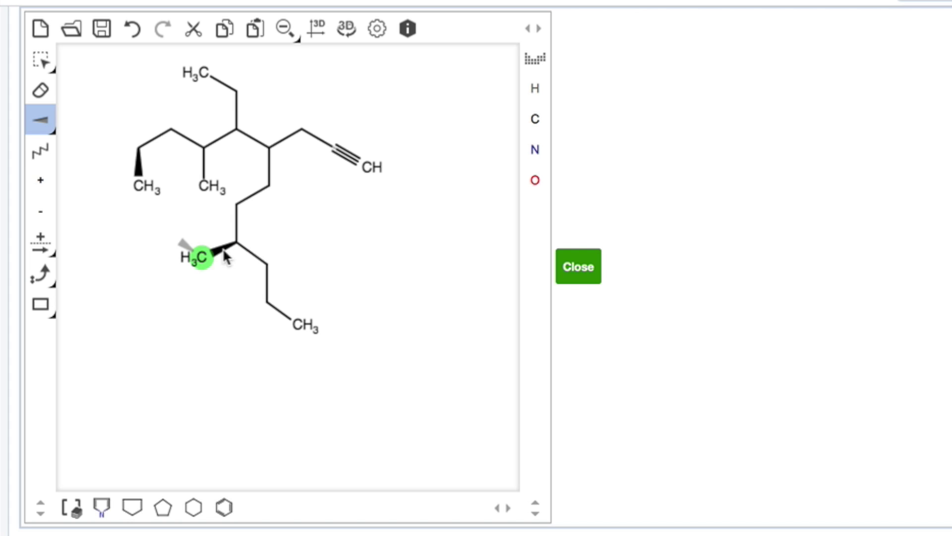
{"action": "left_click_drag", "start_coordinate": [266, 264], "coordinate": [268, 266]}
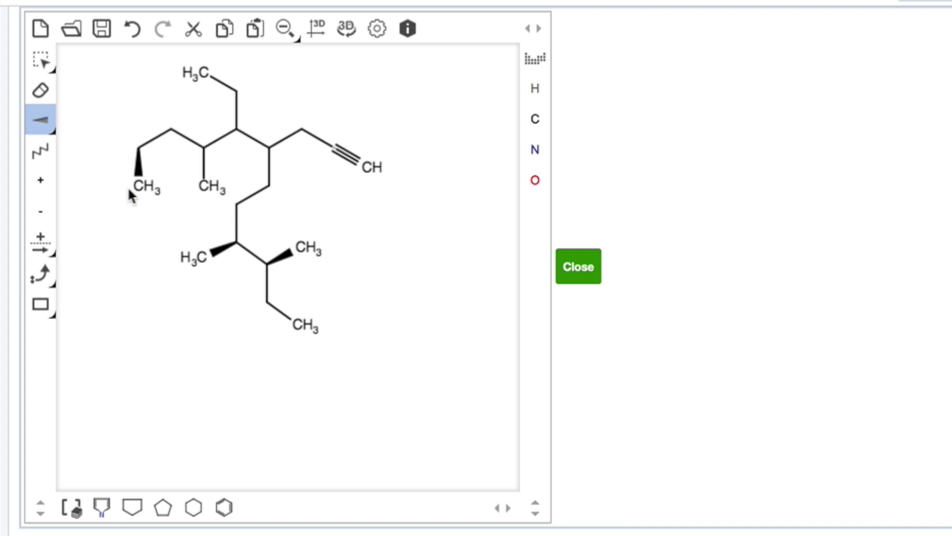
Add a hashed methyl on the top branch carbon
{"action": "left_click", "coordinate": [52, 130]}
{"action": "left_click", "coordinate": [103, 183]}
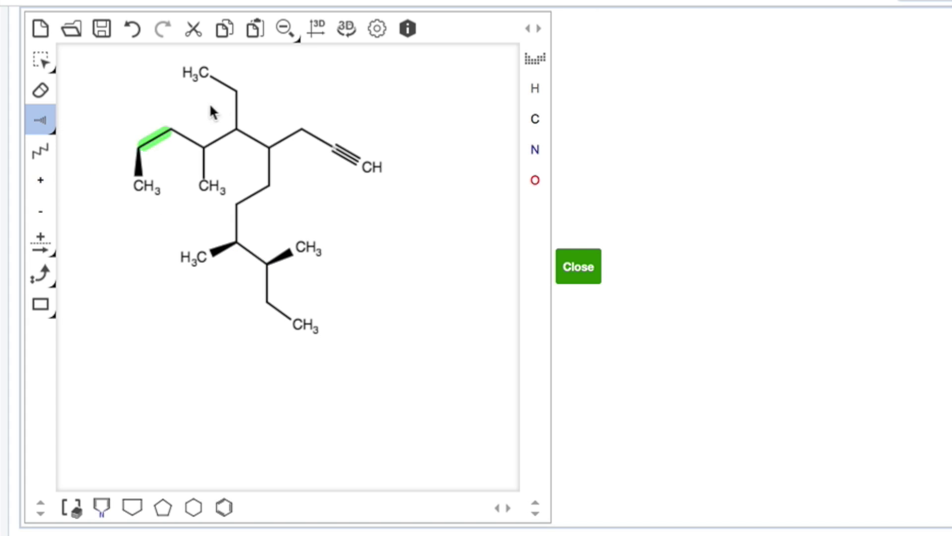
{"action": "left_click", "coordinate": [238, 91]}
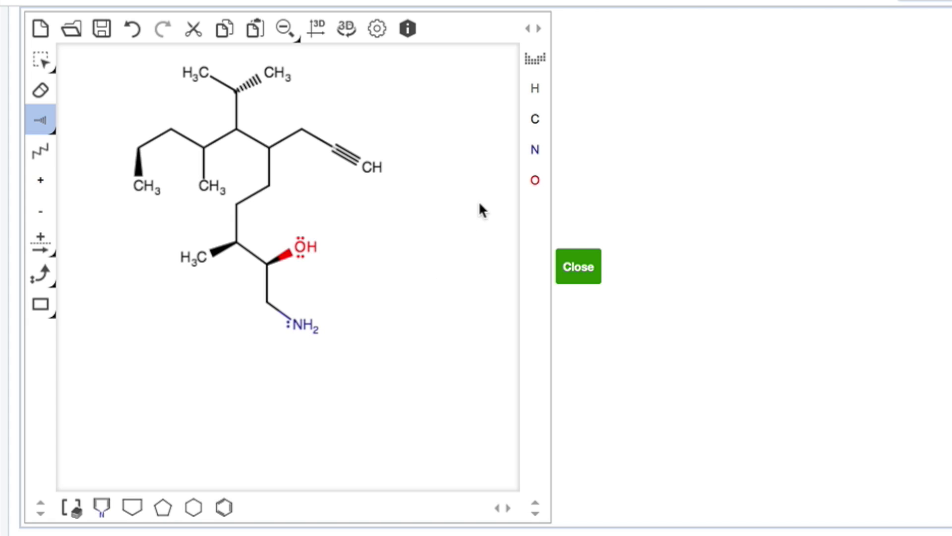
Turn the hashed-bond methyl into an OH group using the O atom tool
{"action": "left_click", "coordinate": [535, 182]}
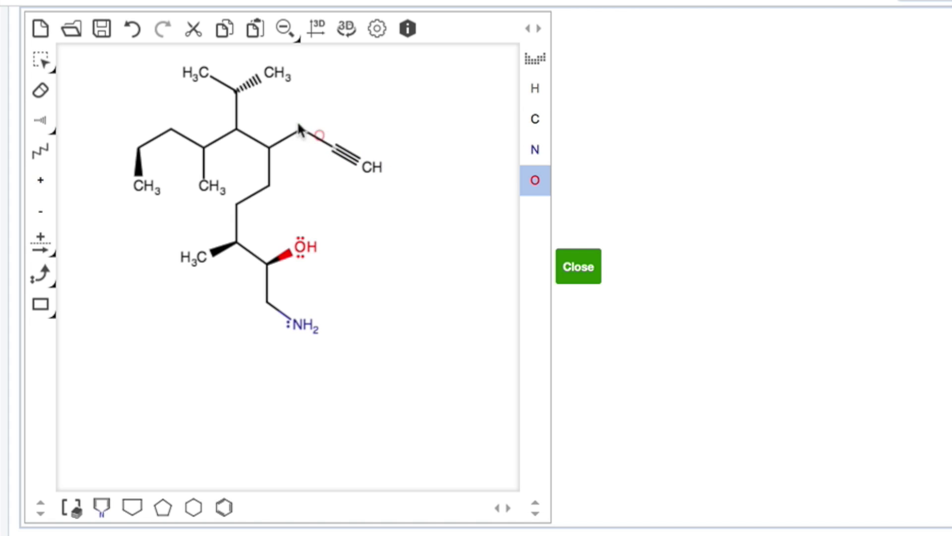
{"action": "left_click", "coordinate": [267, 71]}
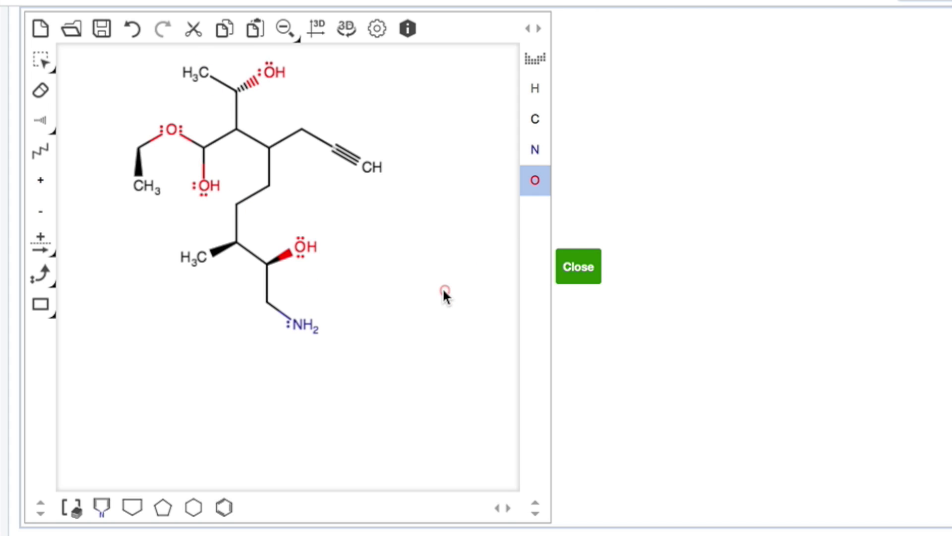
Cycle the atom-to-place shortcuts through N and Cl, ending on Na
{"action": "key", "text": "n"}
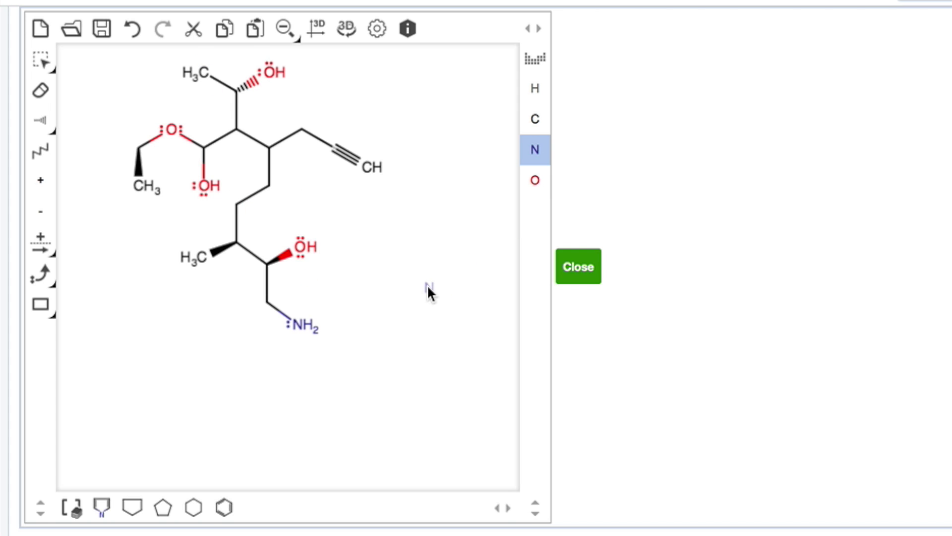
{"action": "key", "text": "Escape"}
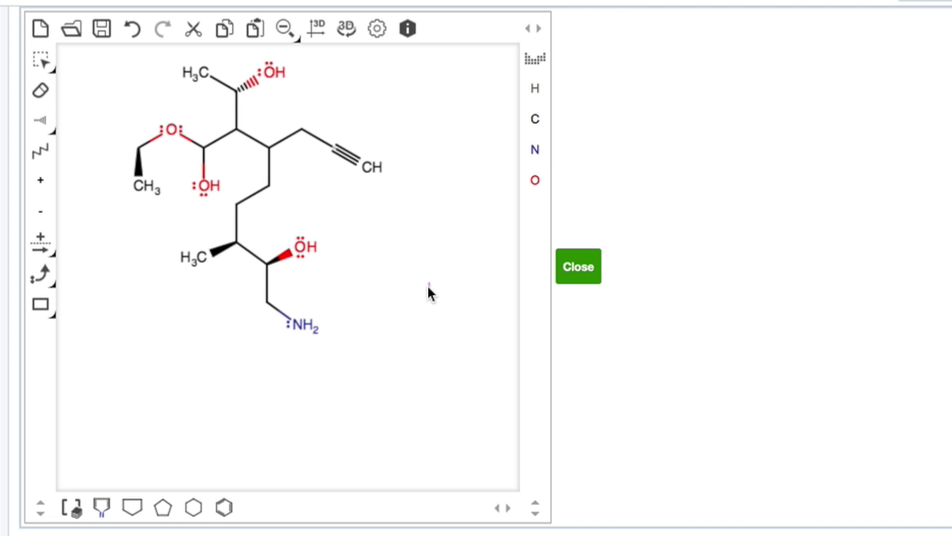
{"action": "key", "text": "c"}
{"action": "key", "text": "l"}
{"action": "key", "text": "n"}
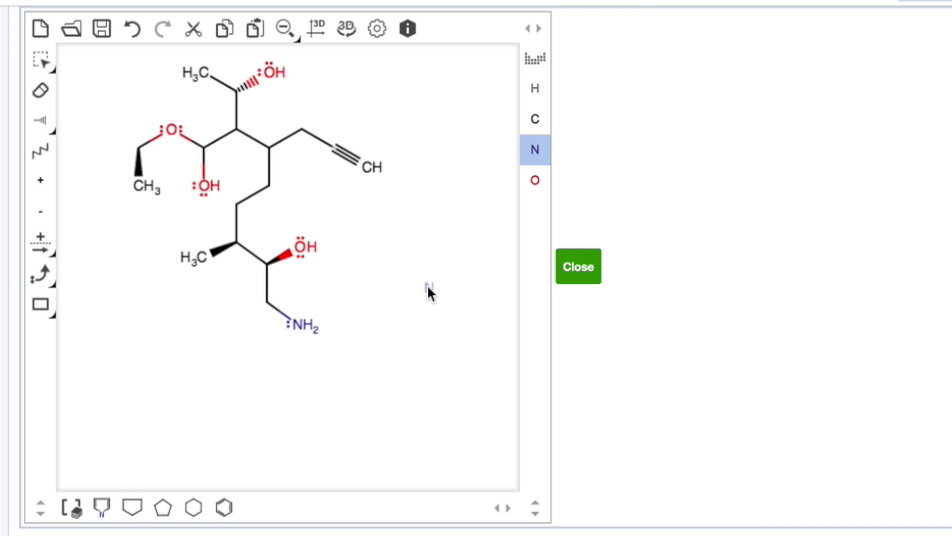
{"action": "key", "text": "a"}
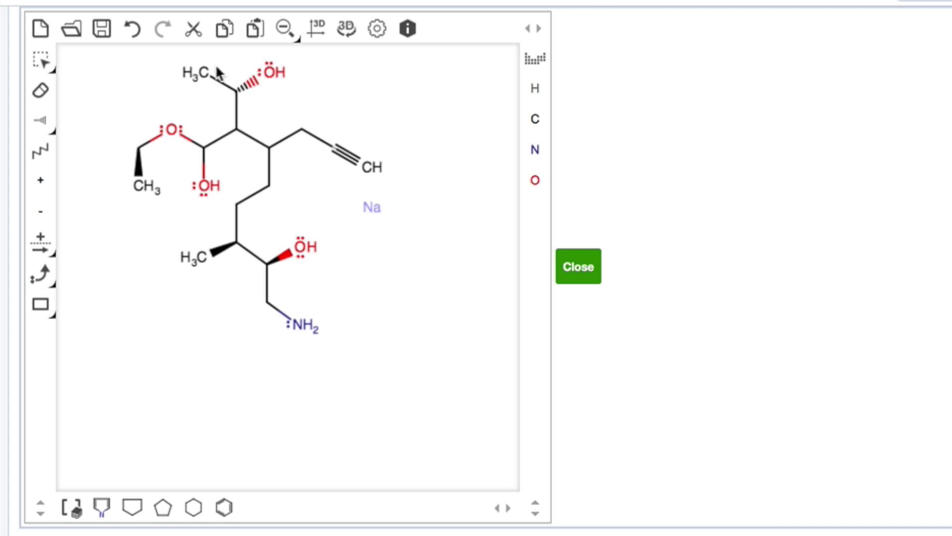
Undo five heteroatom substitutions, then redo once to restore the lower wedged OH
{"action": "left_click", "coordinate": [136, 37]}
{"action": "left_click", "coordinate": [137, 37]}
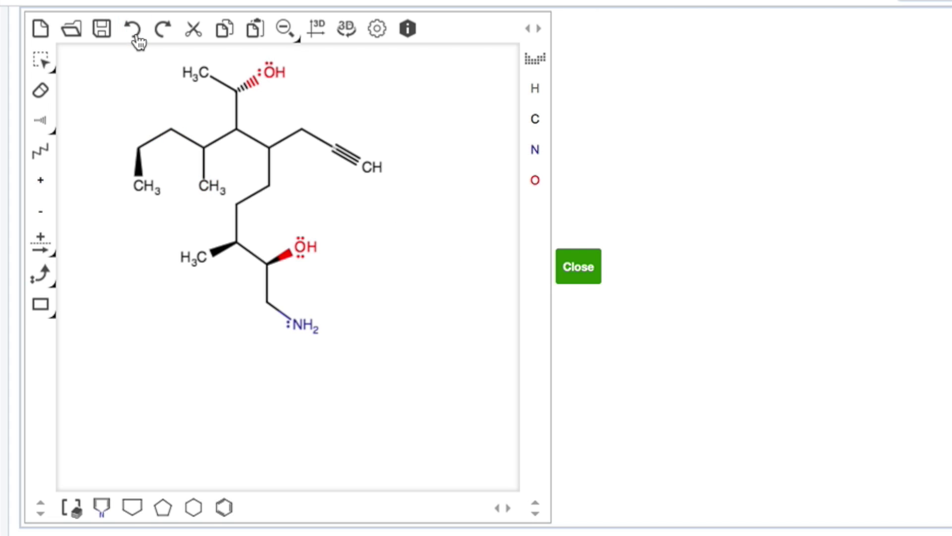
{"action": "left_click", "coordinate": [136, 38]}
{"action": "left_click", "coordinate": [136, 38]}
{"action": "left_click", "coordinate": [138, 40]}
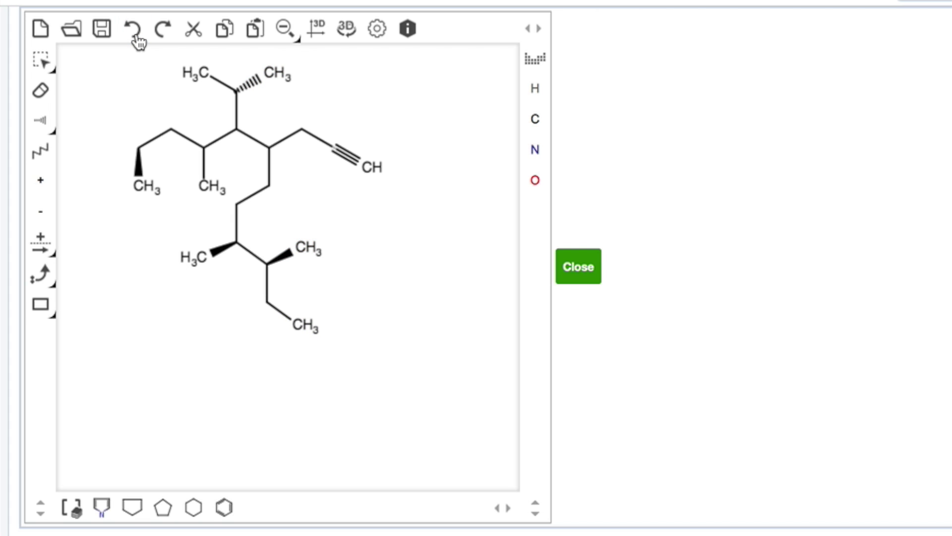
{"action": "left_click", "coordinate": [163, 34]}
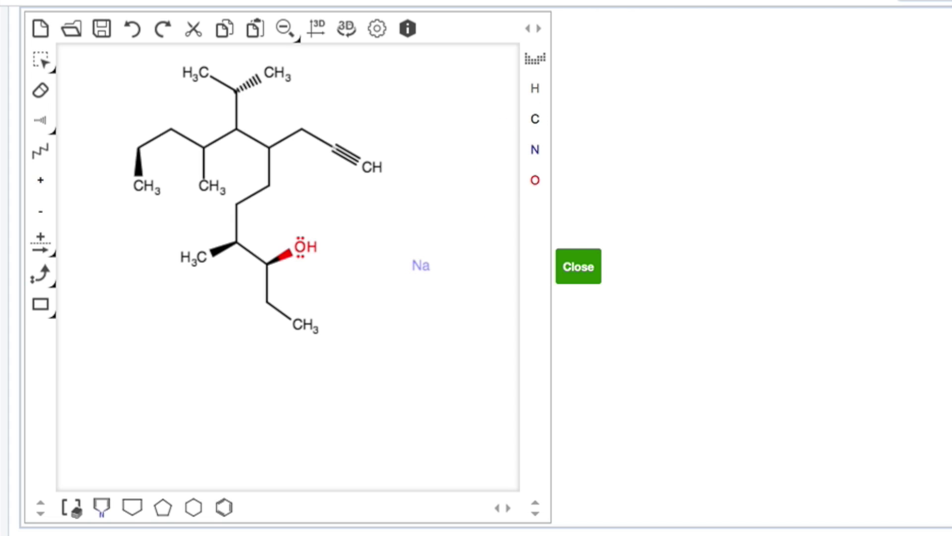
Pick S from the periodic table as the atom to place, removing the test H2S with Undo
{"action": "key", "text": "l"}
{"action": "left_click", "coordinate": [535, 58]}
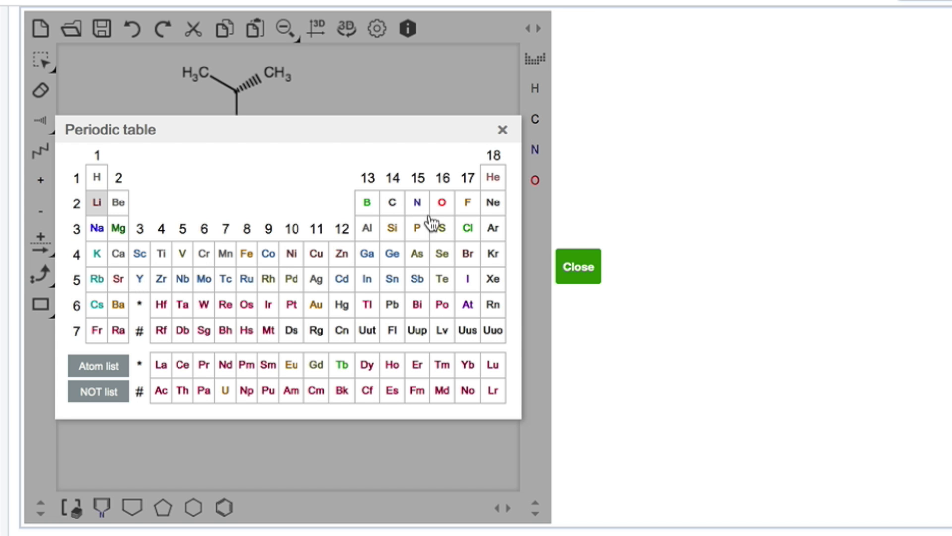
{"action": "left_click", "coordinate": [445, 235]}
{"action": "left_click", "coordinate": [438, 296]}
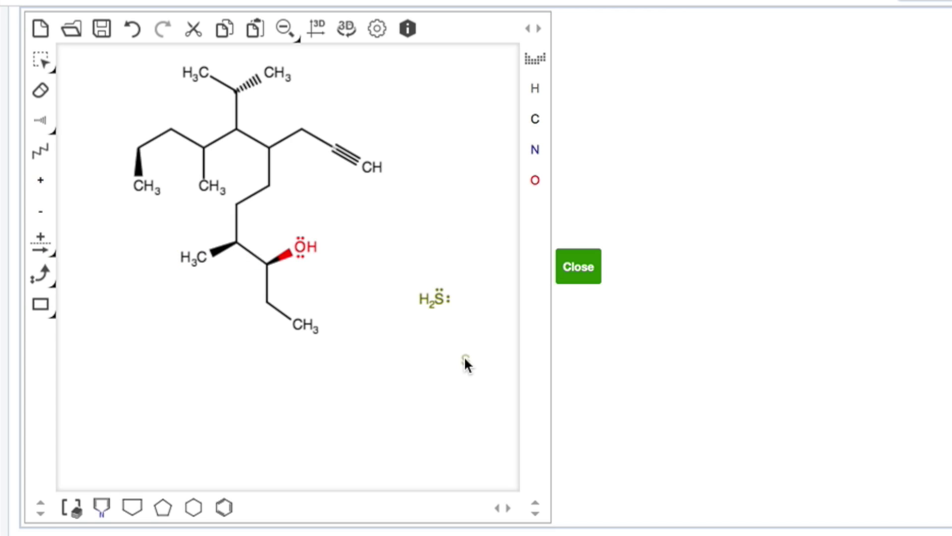
{"action": "left_click", "coordinate": [132, 31]}
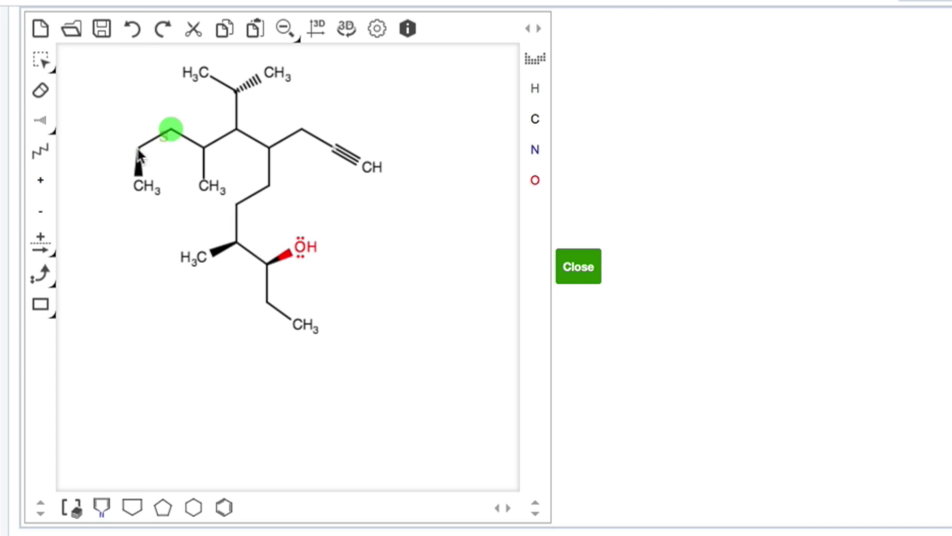
{"action": "left_click", "coordinate": [301, 243]}
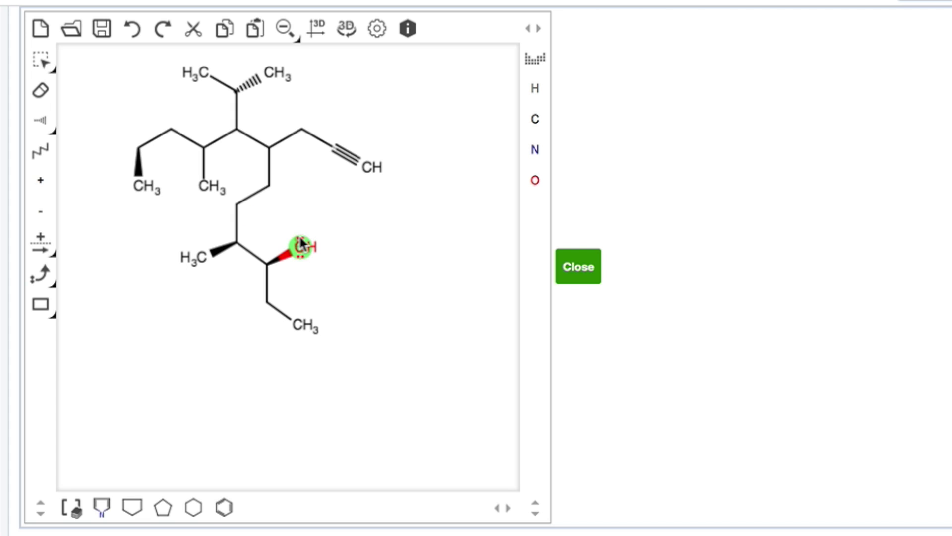
{"action": "left_click", "coordinate": [46, 184]}
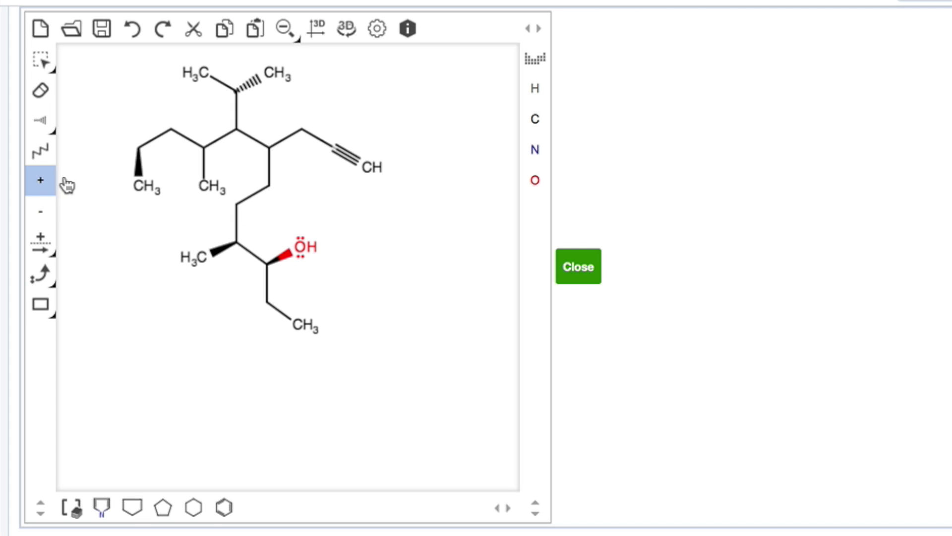
{"action": "left_click", "coordinate": [302, 245]}
{"action": "left_click", "coordinate": [44, 211]}
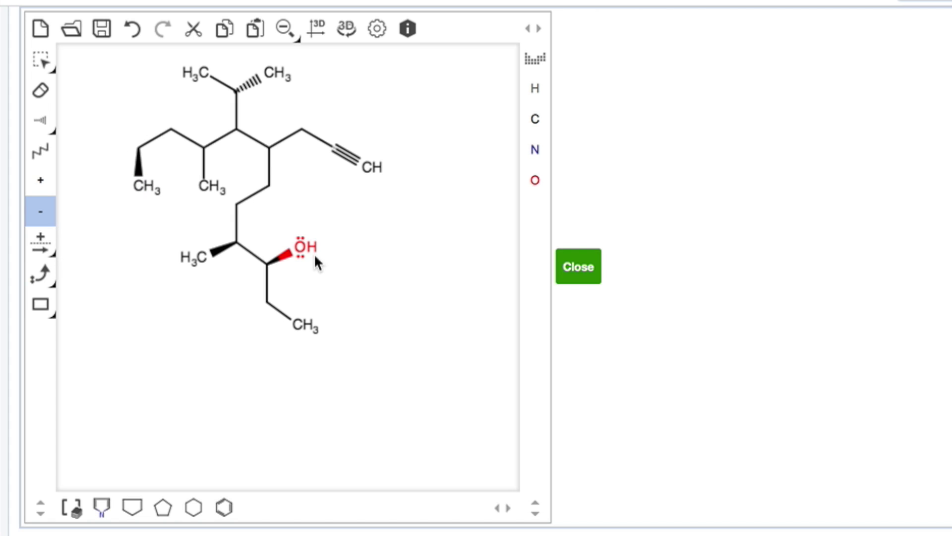
Box-select the entire molecule with the Select tool and drag it down and to the right
{"action": "left_click", "coordinate": [40, 61]}
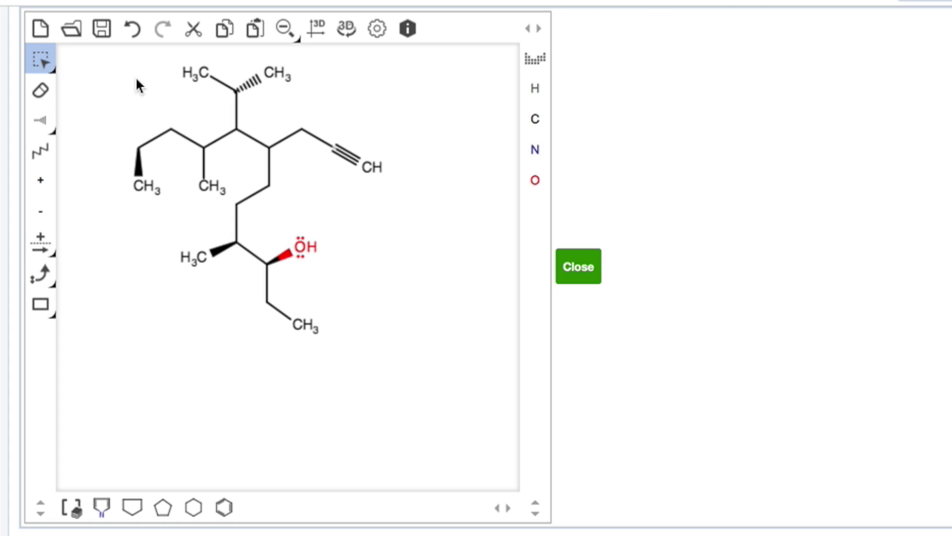
{"action": "left_click_drag", "start_coordinate": [252, 232], "coordinate": [413, 381]}
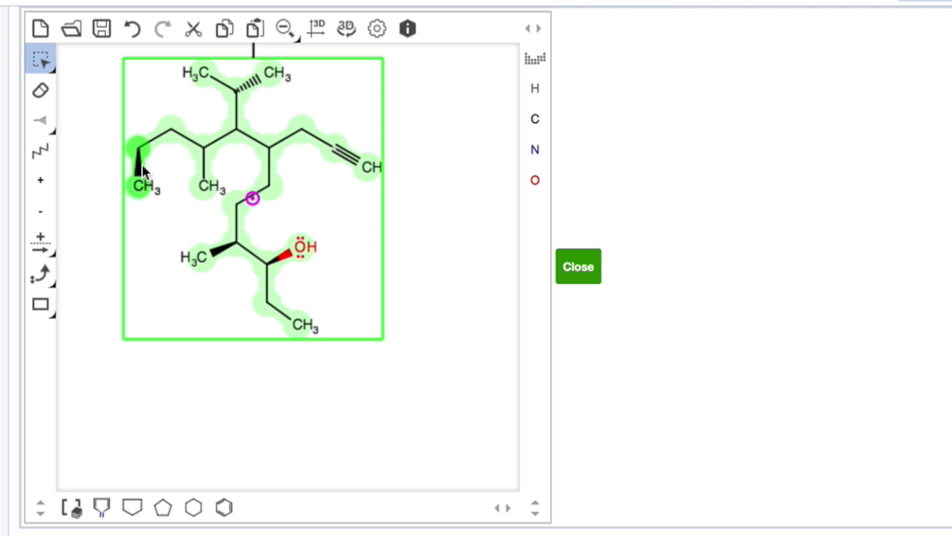
{"action": "left_click_drag", "start_coordinate": [159, 144], "coordinate": [165, 195]}
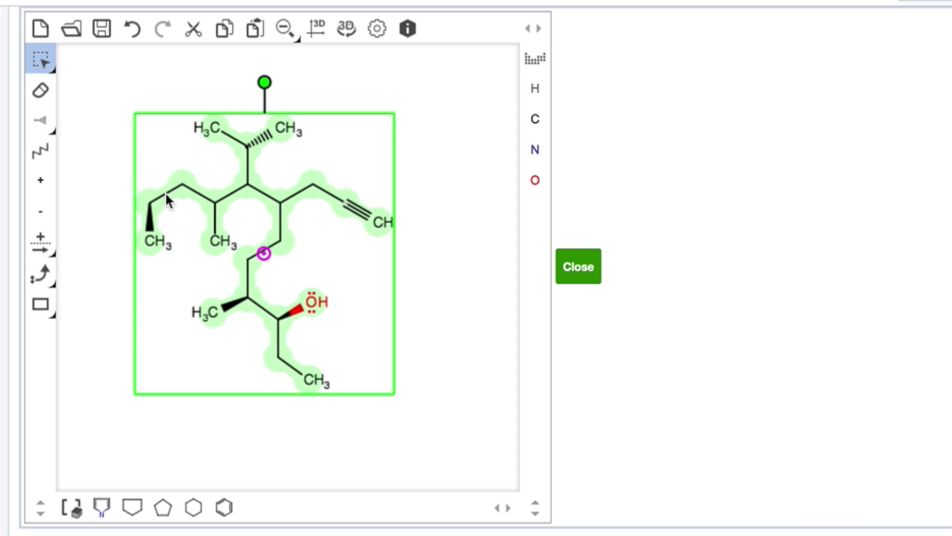